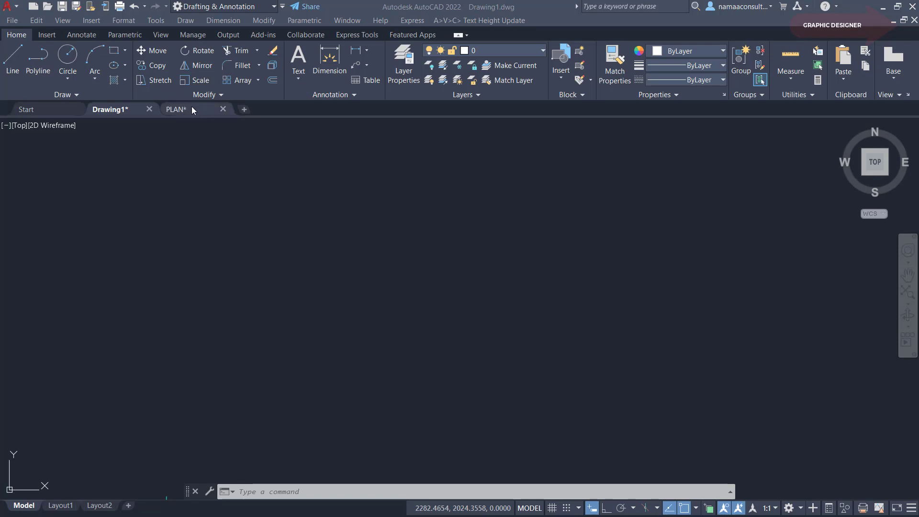
mouse_move(177, 109)
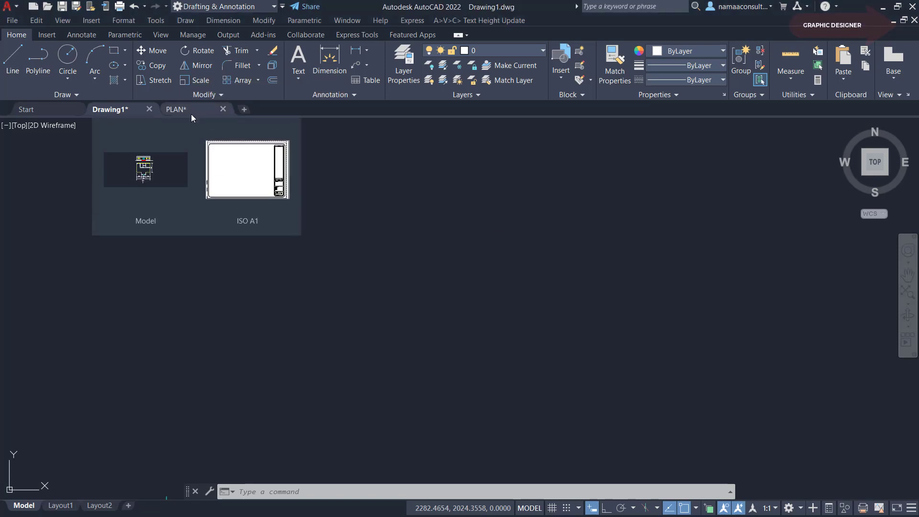
Switch to the PLAN drawing tab to show the dimensioned floor plan.
left_click(191, 114)
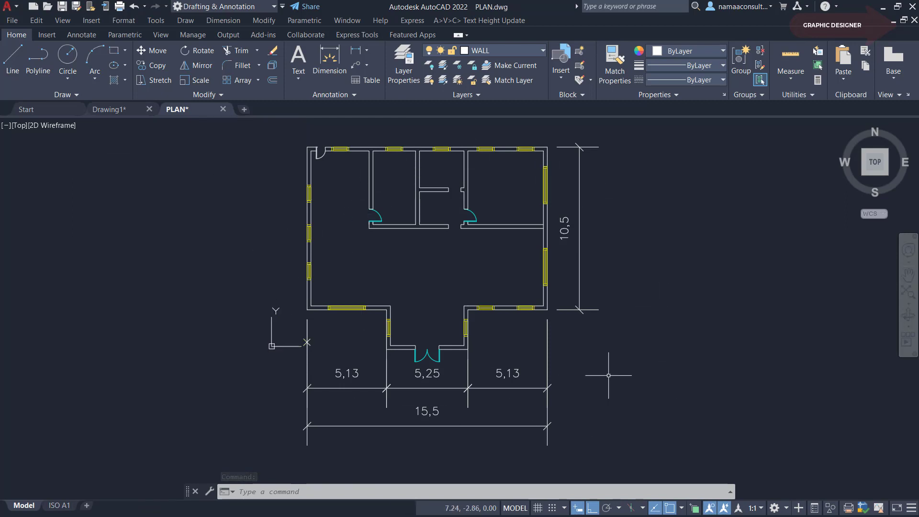
Open the Plot dialog from the File menu and choose DWG To PDF.pc3 as the printer.
left_click(12, 20)
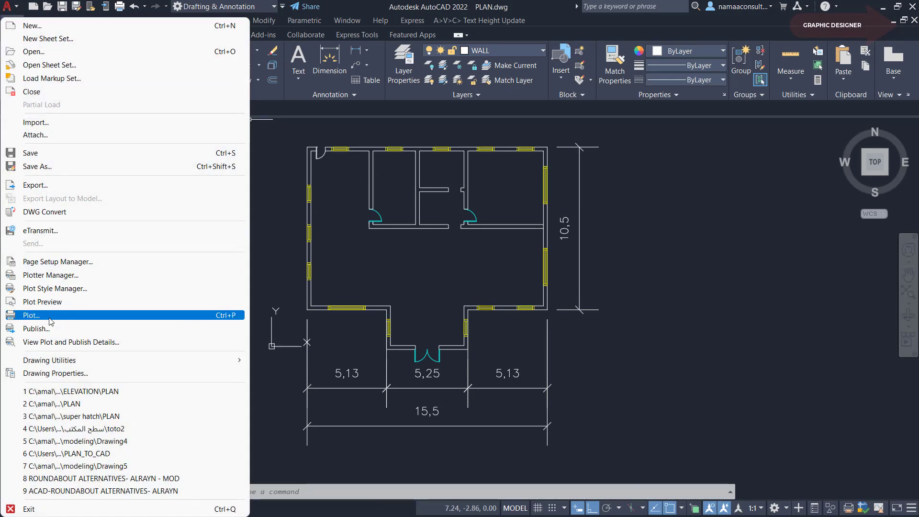
left_click(72, 316)
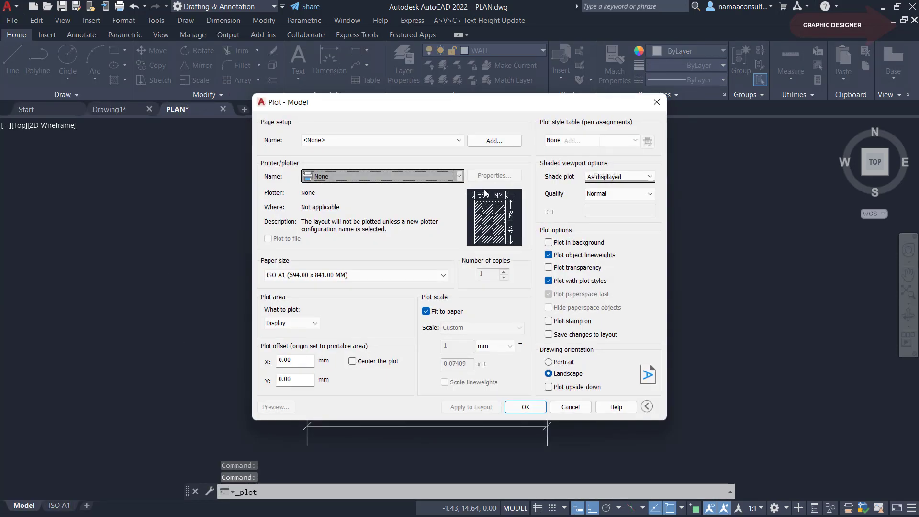
left_click(460, 176)
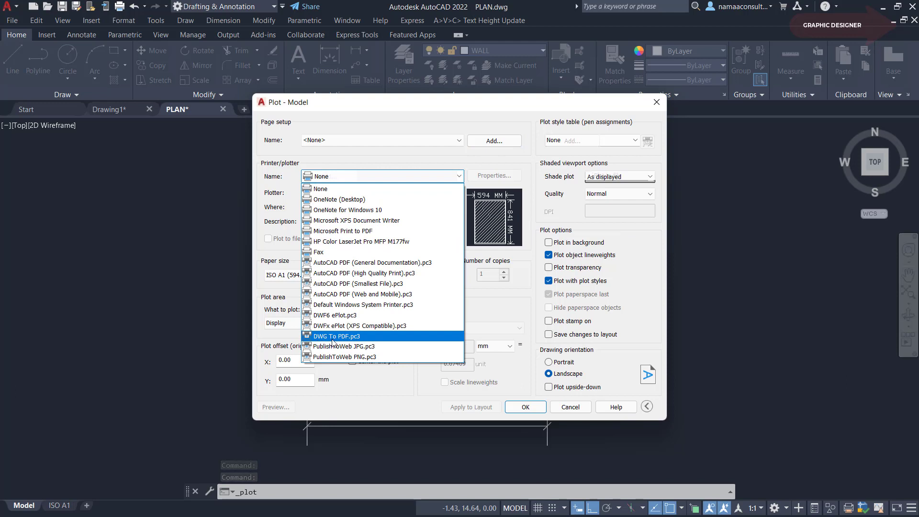
left_click(367, 343)
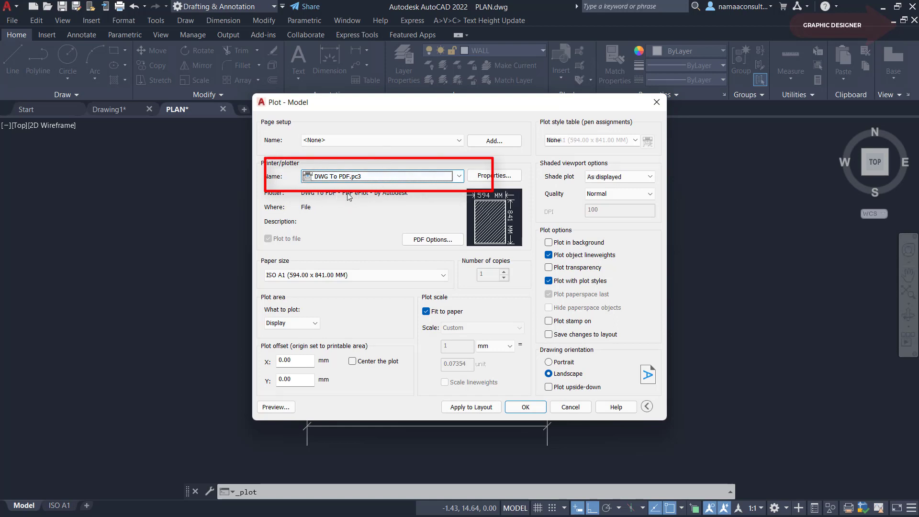
left_click(316, 325)
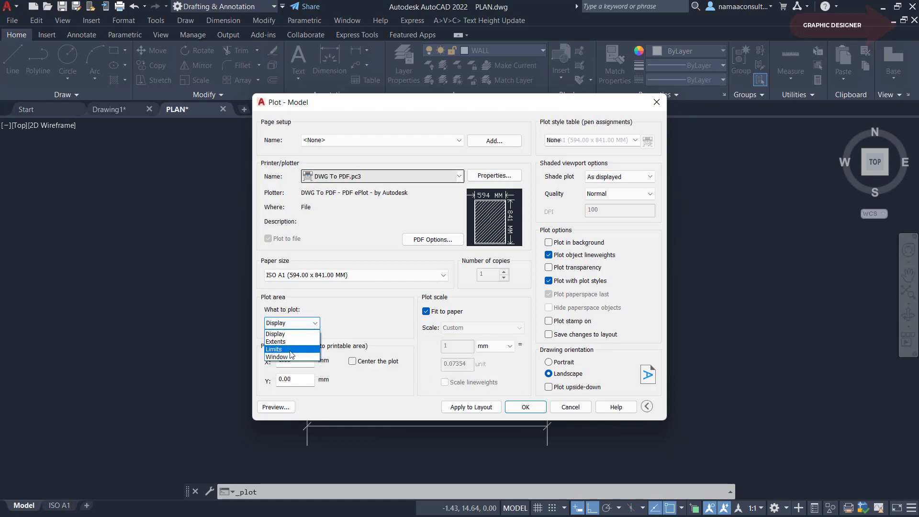
Set the plot area to a Window enclosing the whole floor plan and preview the sheet.
left_click(287, 357)
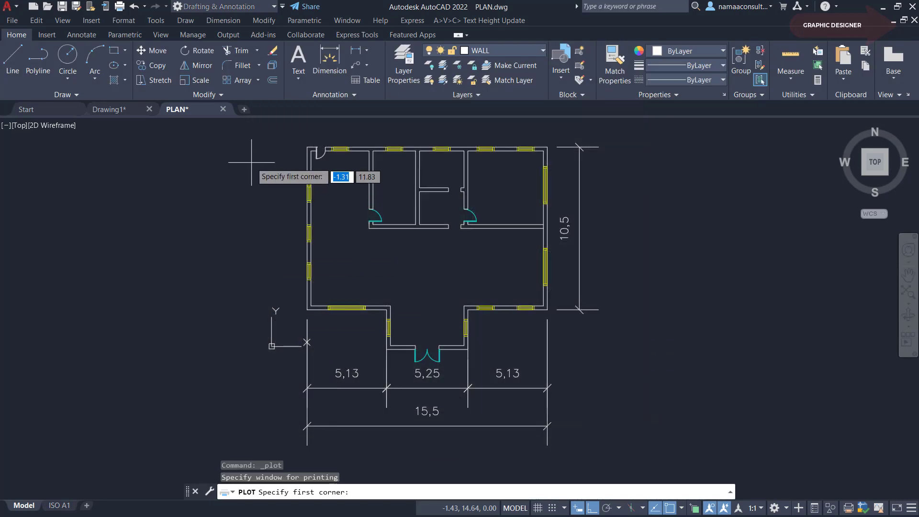
left_click(267, 134)
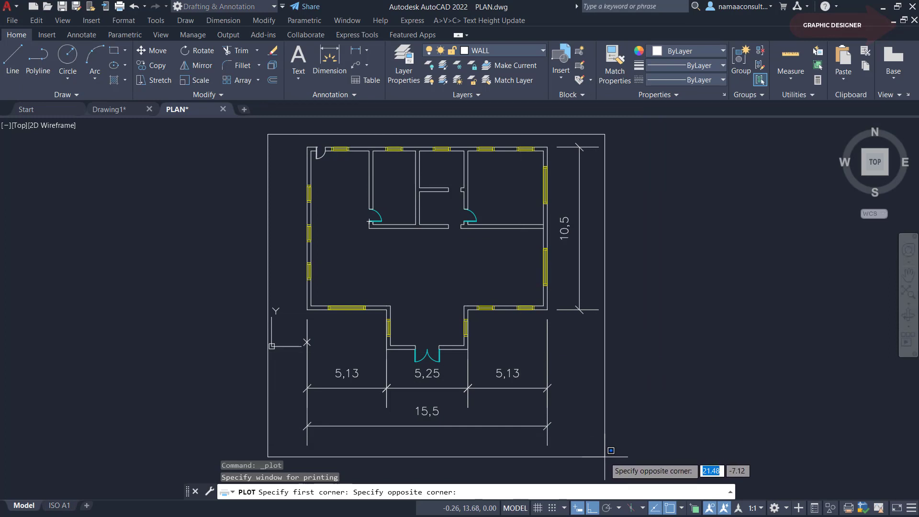
left_click(605, 456)
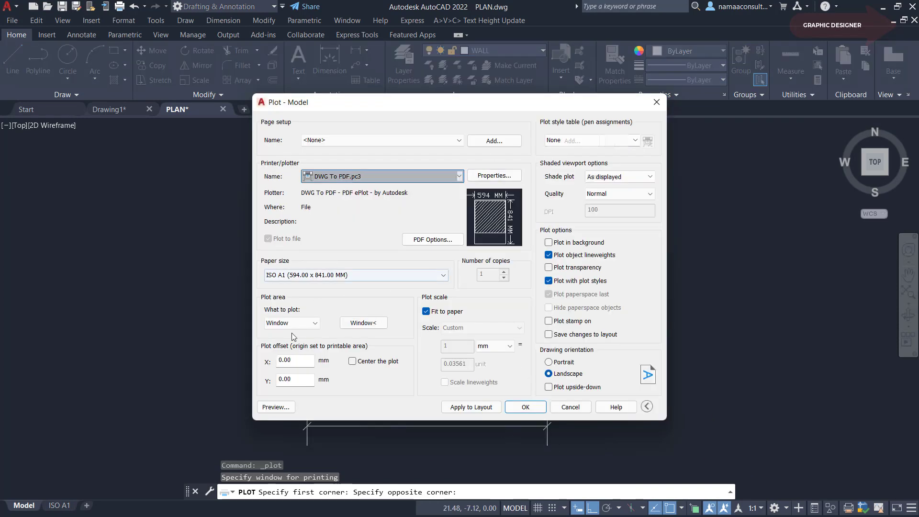
left_click(277, 407)
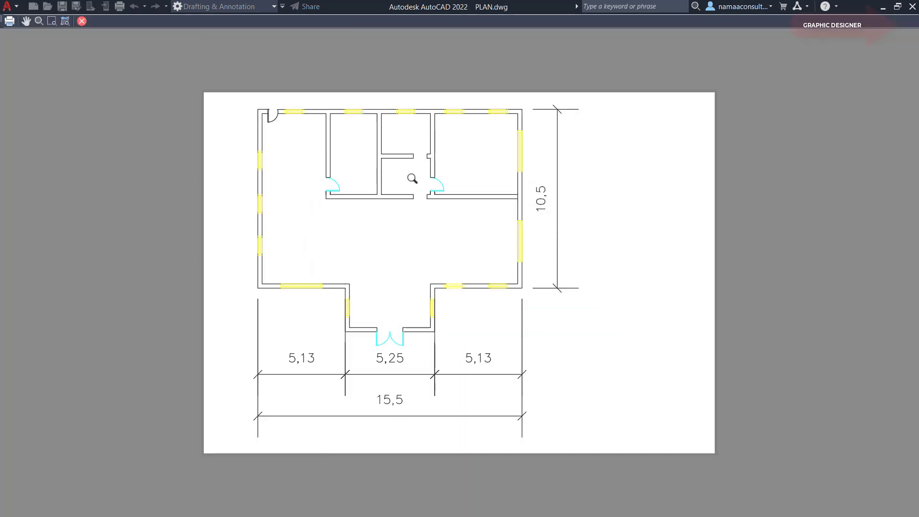
Close the preview, cancel saving the PDF plot file, and close the Plot dialog.
left_click(80, 22)
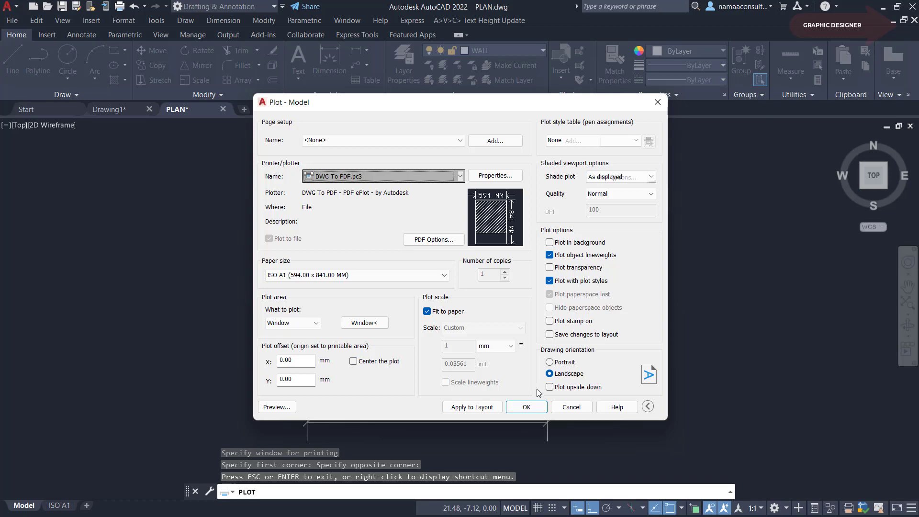
left_click(526, 407)
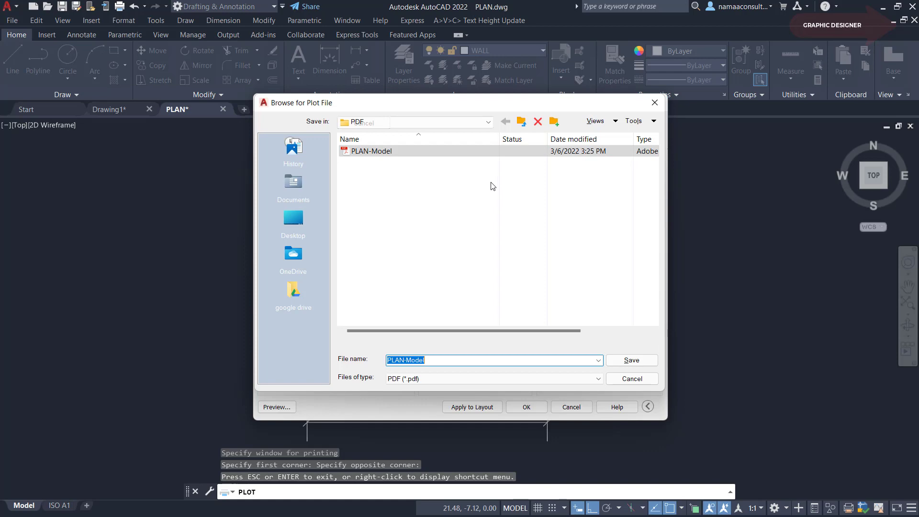
left_click(633, 379)
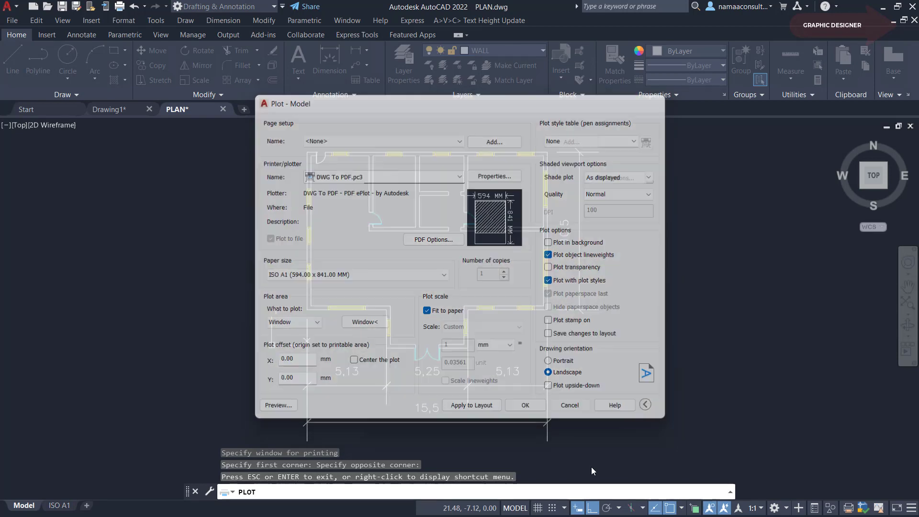
left_click(571, 407)
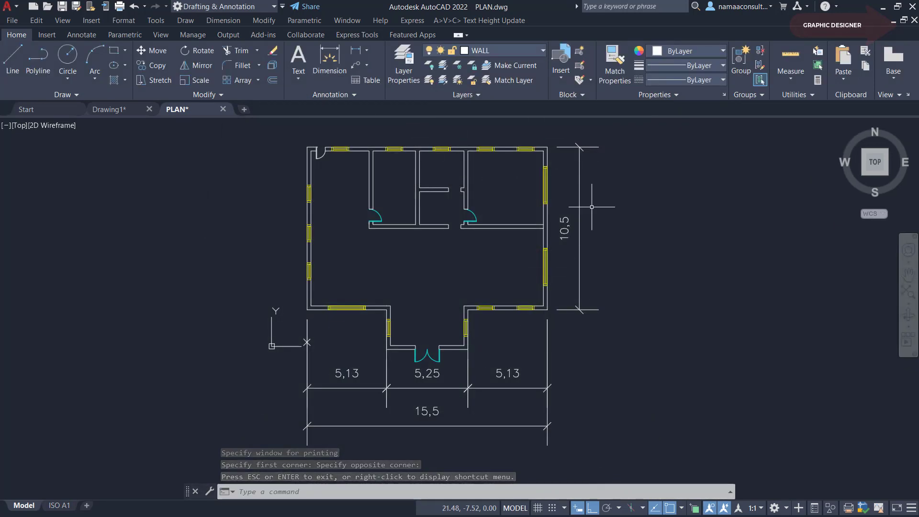
Create a new blank drawing in model space and show the Insert ribbon's PDF Import tools.
left_click(244, 109)
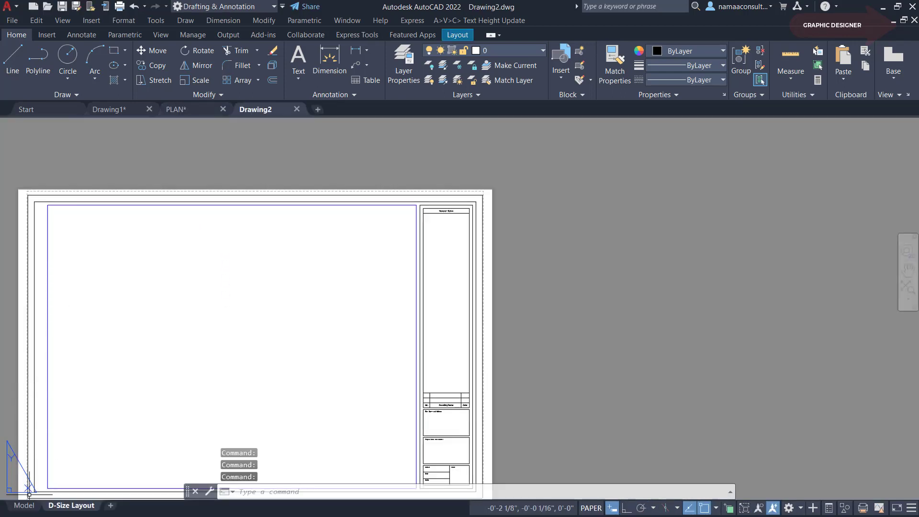
left_click(24, 505)
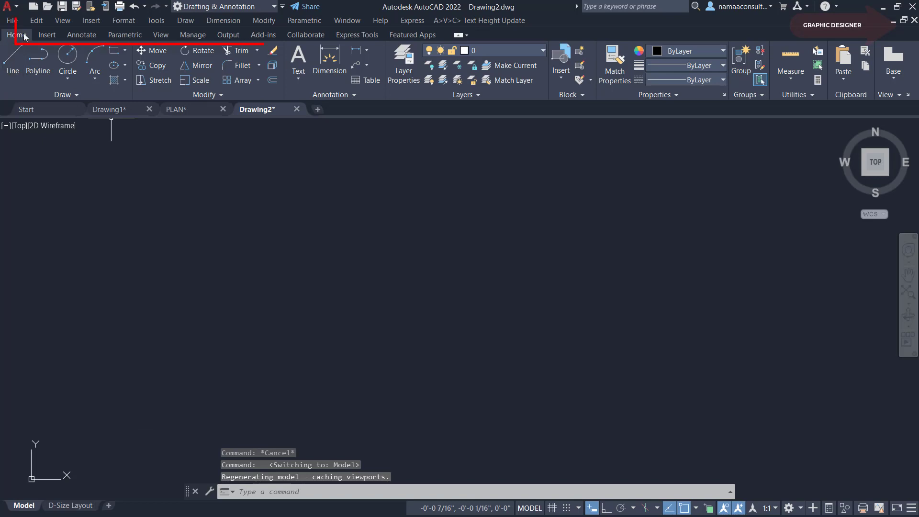
left_click(46, 35)
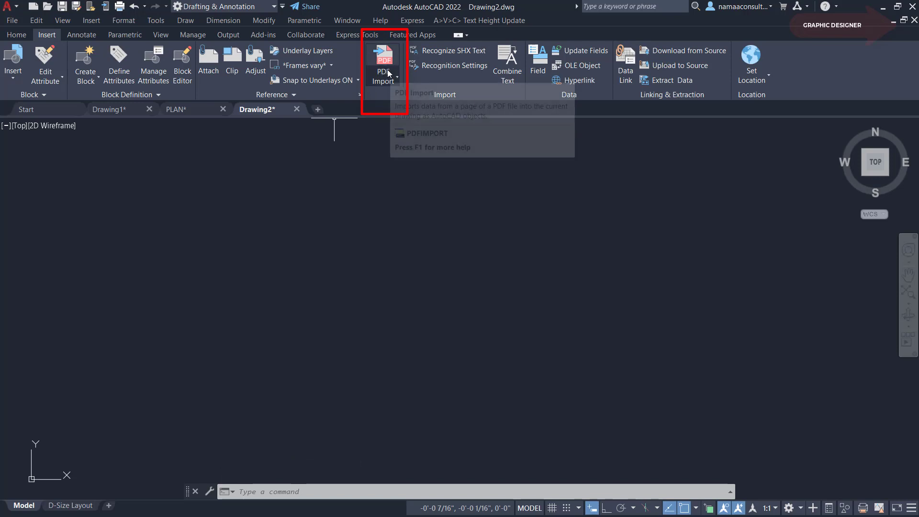
Start PDF Import and open PLAN-Model.pdf from the PDF folder.
left_click(383, 81)
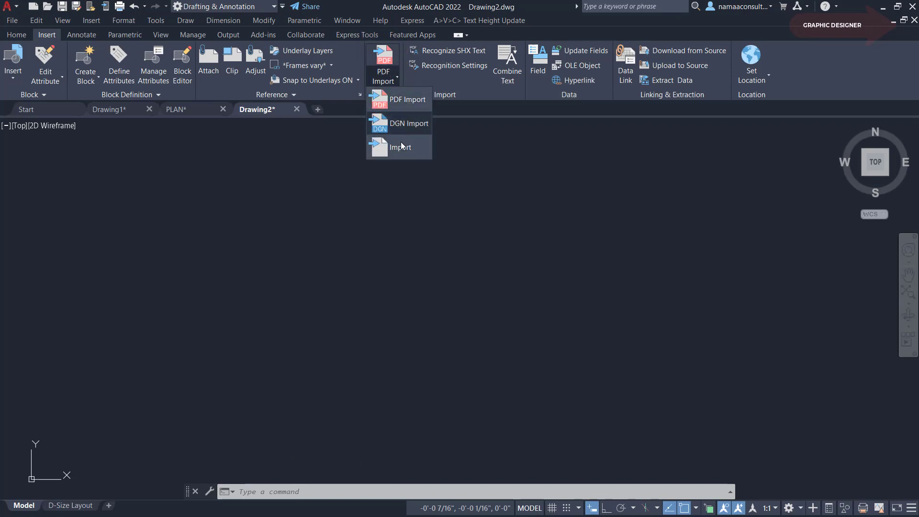
left_click(407, 100)
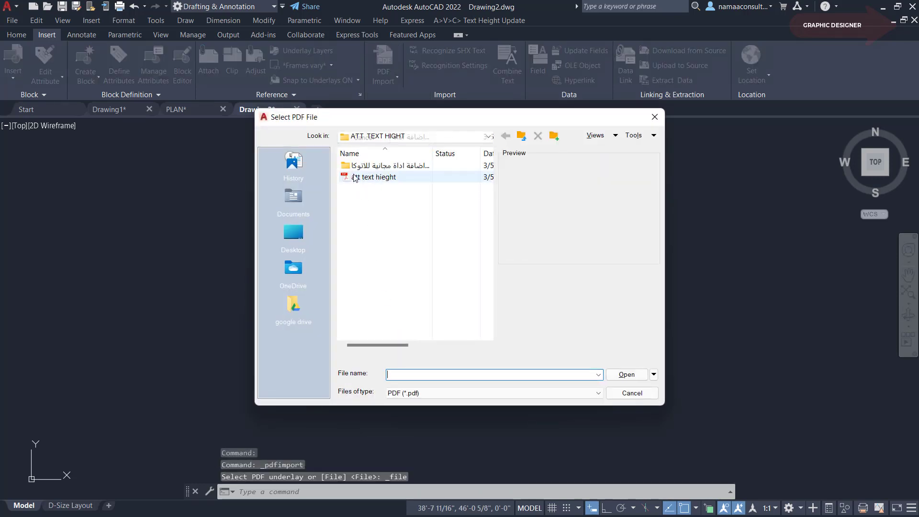
left_click(521, 137)
left_click(522, 137)
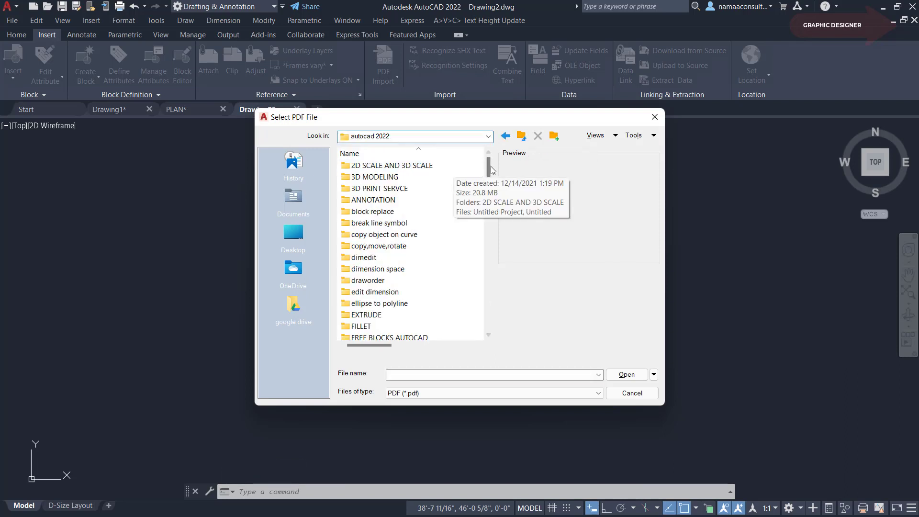
scroll(492, 181, "down", 1)
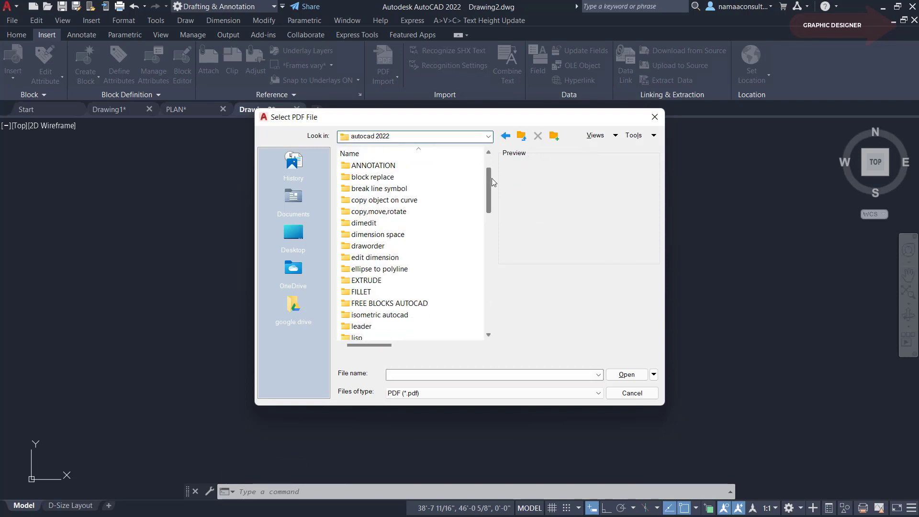
left_click_drag(492, 182, 488, 216)
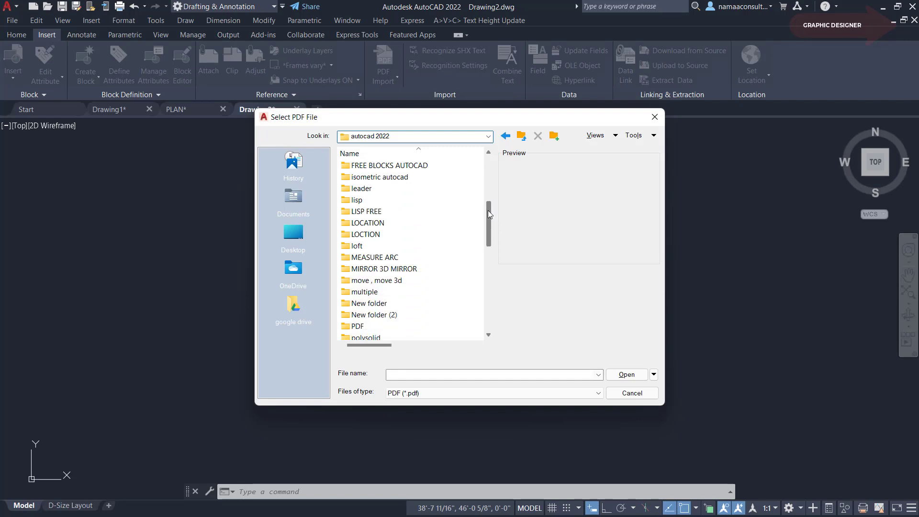
double_click(359, 327)
left_click(369, 167)
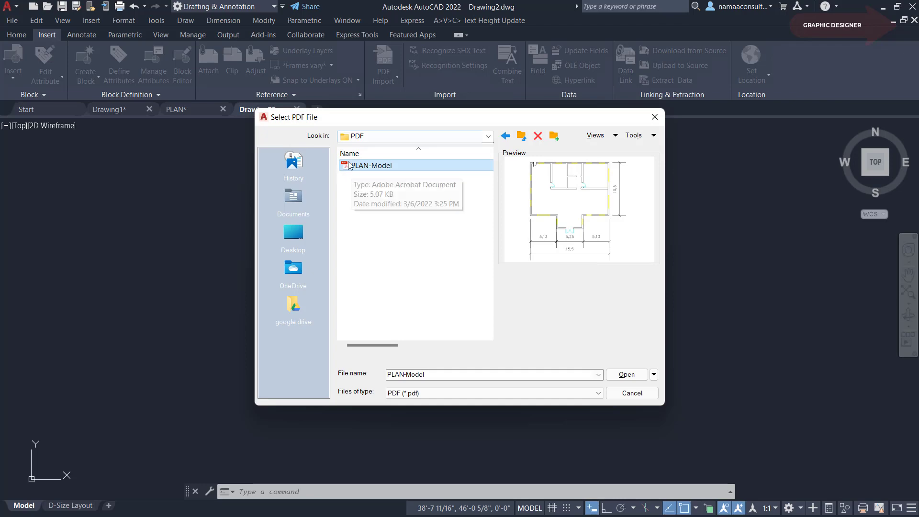
left_click(627, 375)
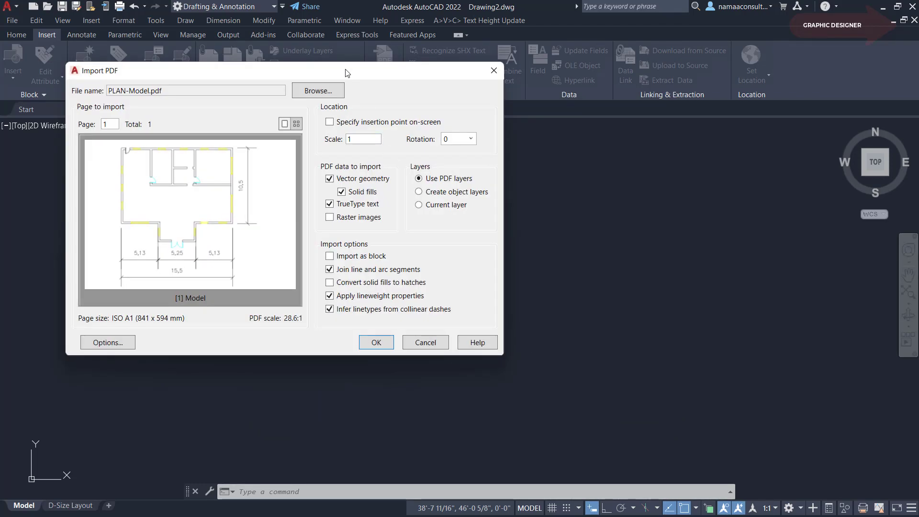
Import PLAN-Model.pdf into Drawing2 with Use PDF layers and the import options kept checked.
left_click_drag(348, 76, 485, 111)
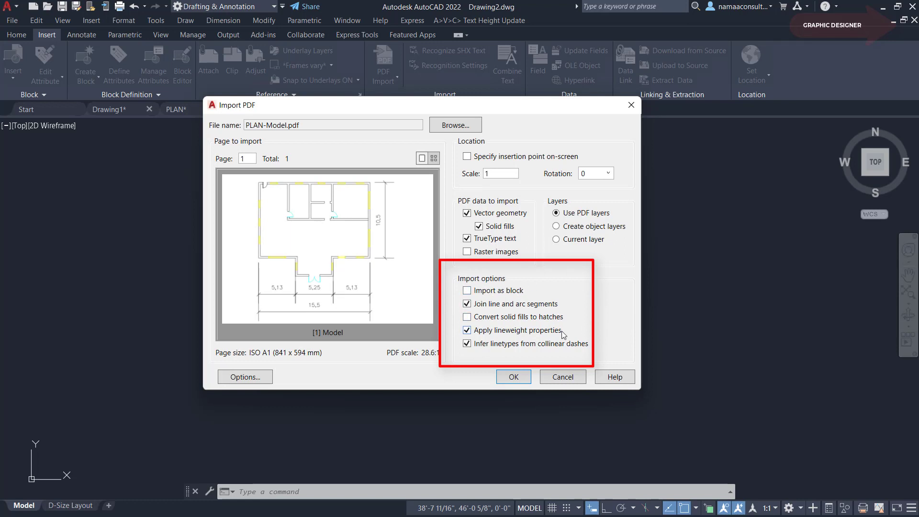
left_click(467, 343)
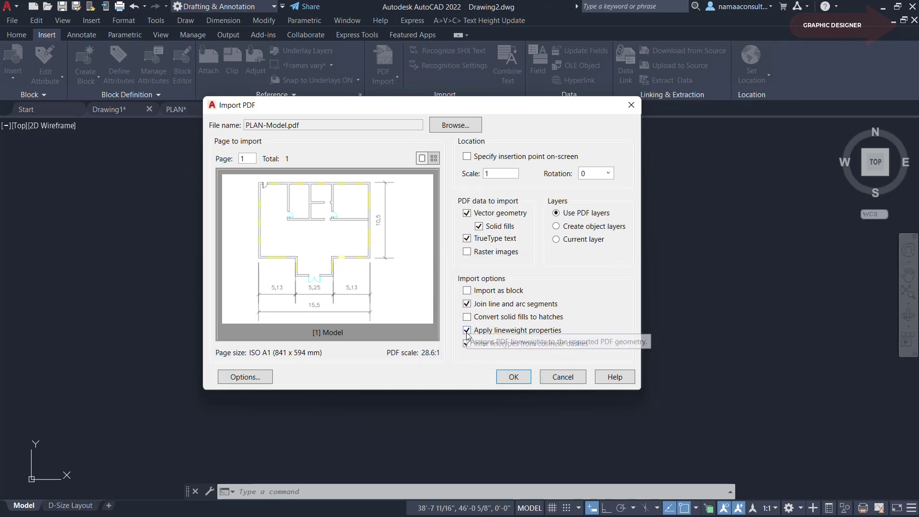
mouse_move(498, 290)
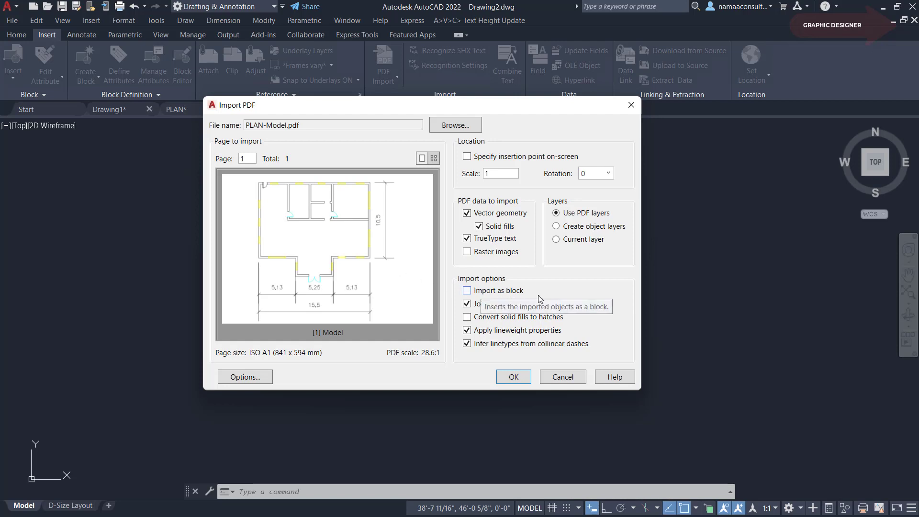
key("Return")
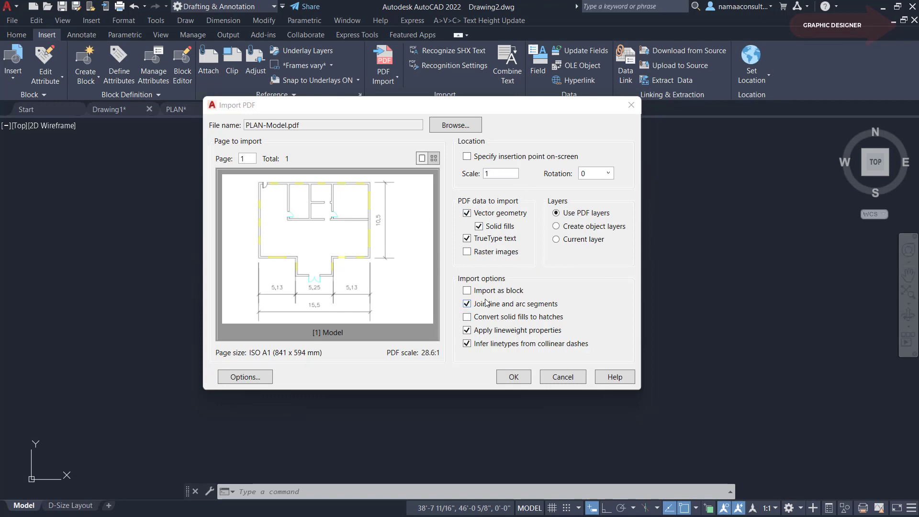
left_click(509, 378)
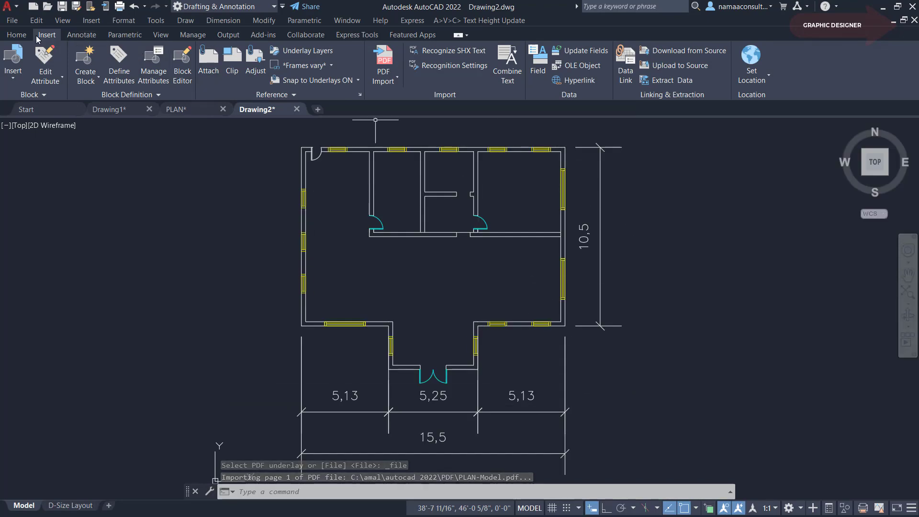
left_click(19, 36)
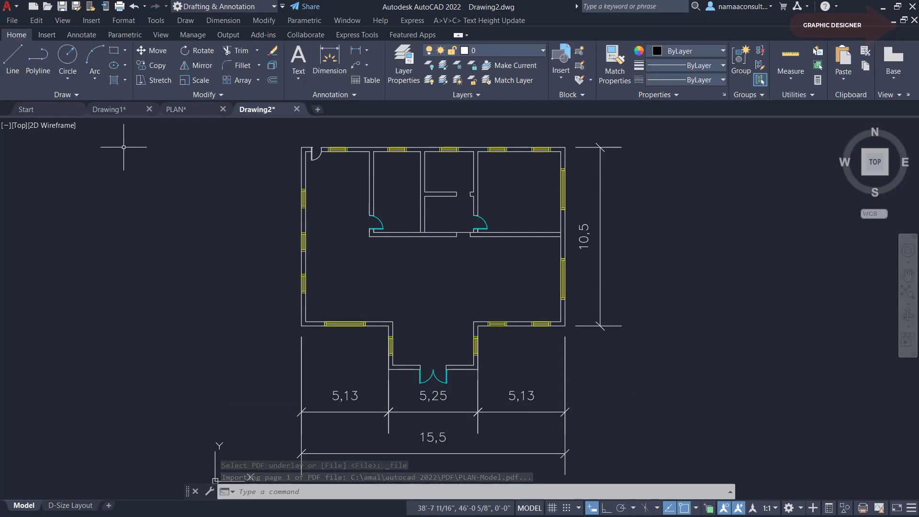
left_click(404, 63)
mouse_move(36, 315)
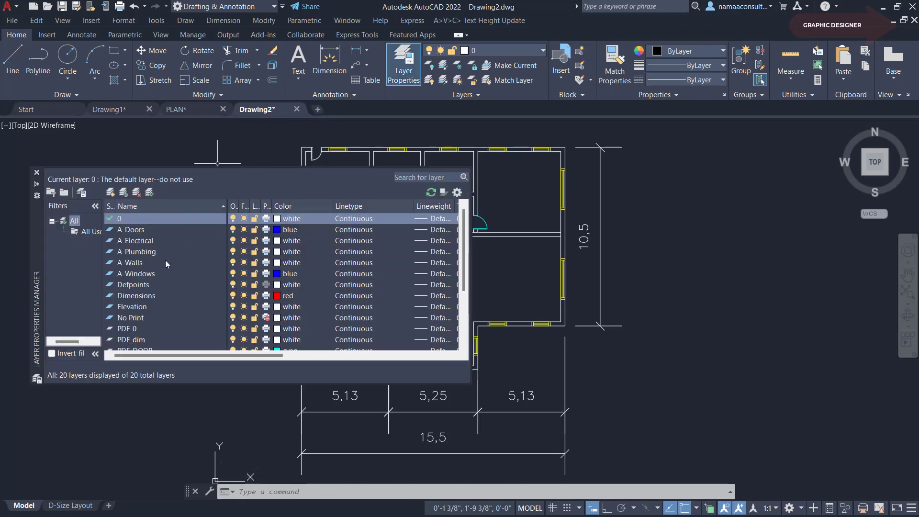
scroll(165, 260, "down", 3)
scroll(165, 260, "up", 3)
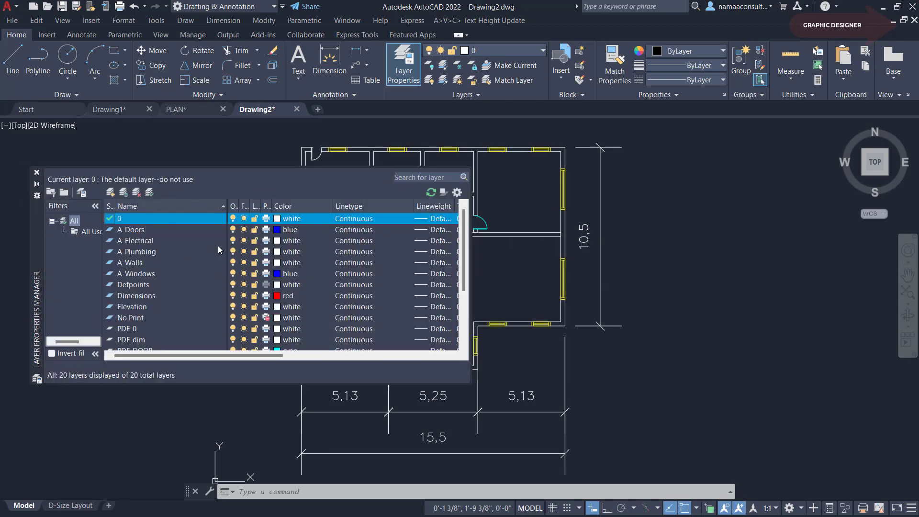
scroll(218, 245, "down", 3)
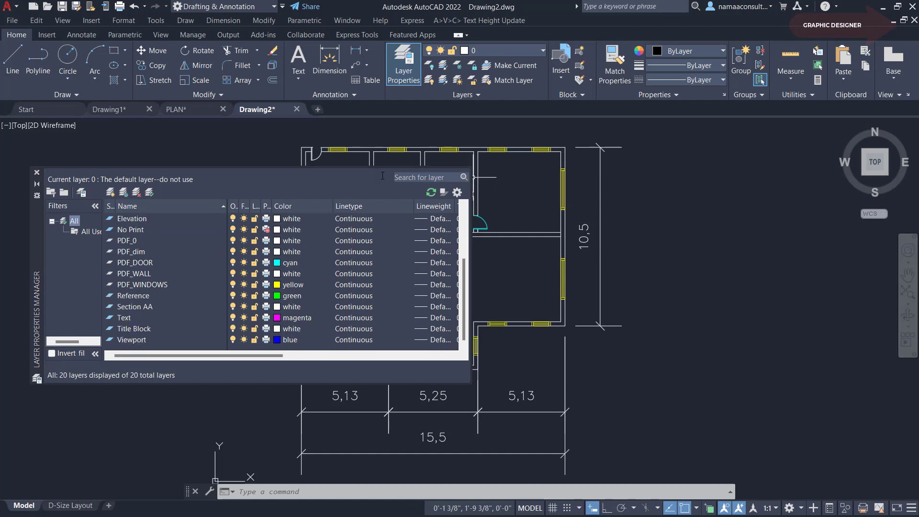
left_click(37, 173)
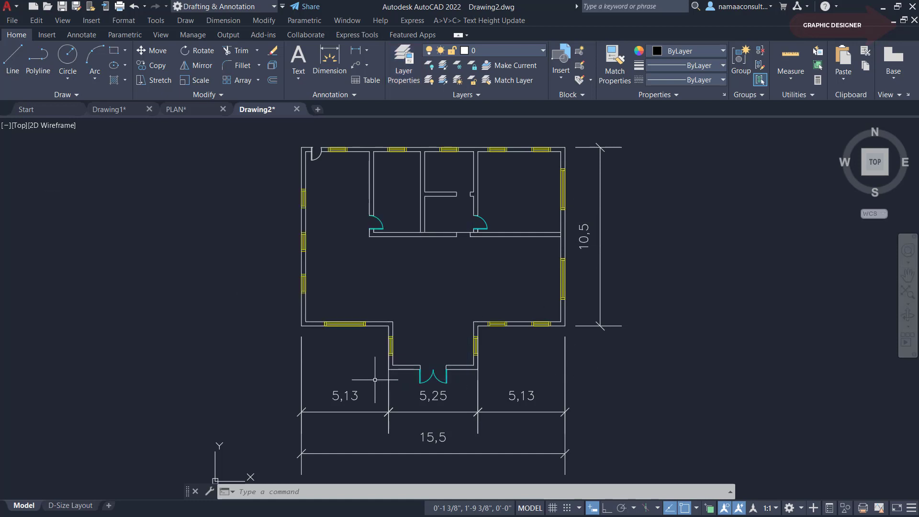